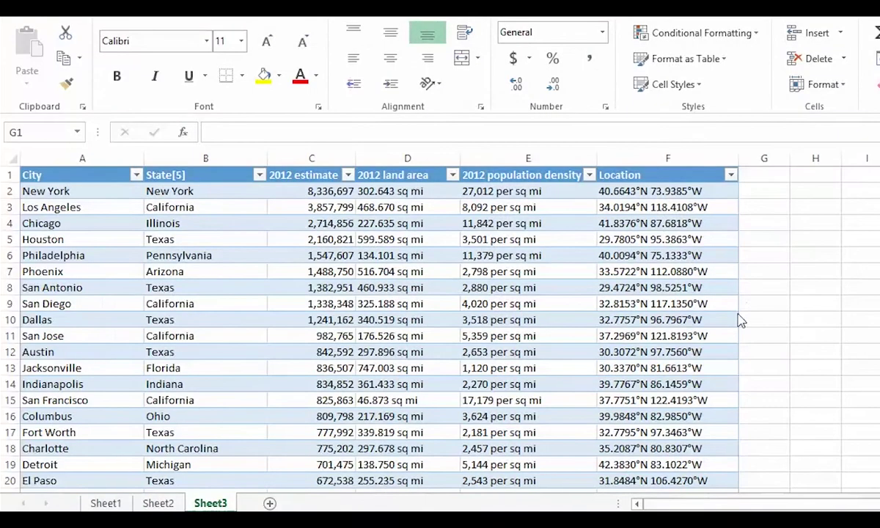
- Head column G 'Region' and enter North East, South West, North Central in G2:G4
left_click(764, 157)
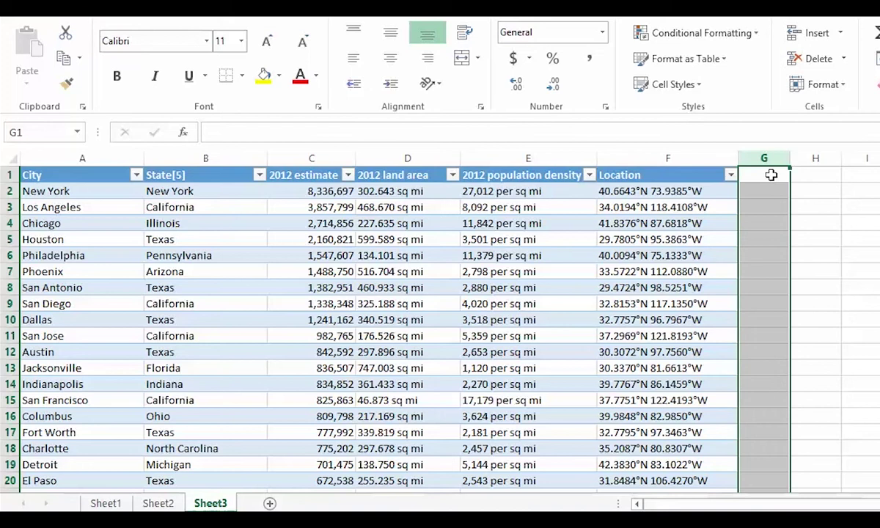
type("Region")
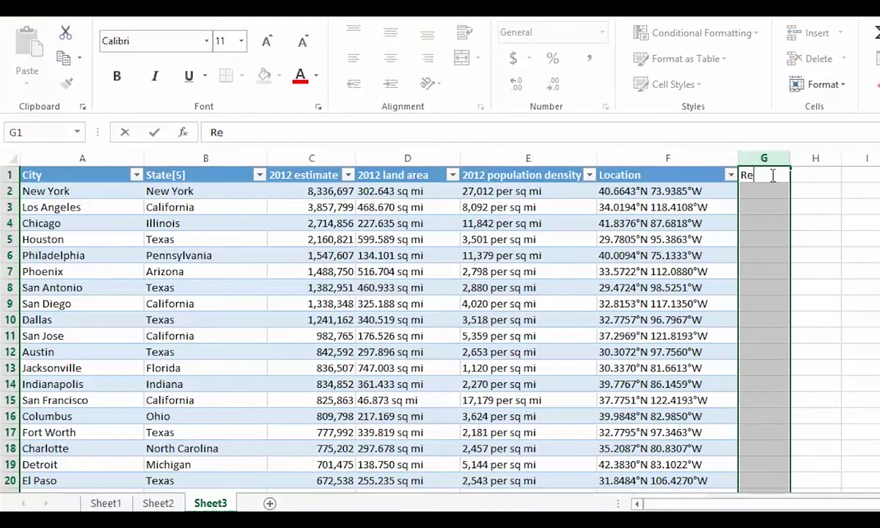
left_click(775, 191)
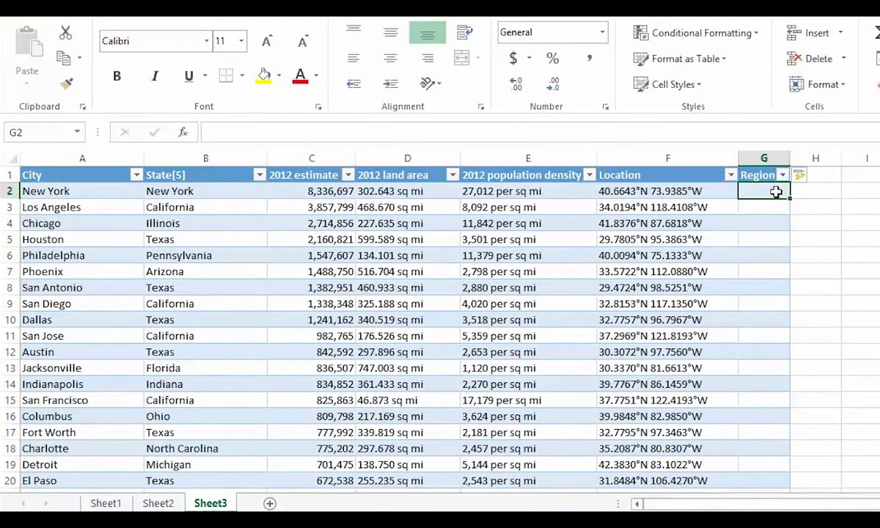
type("N")
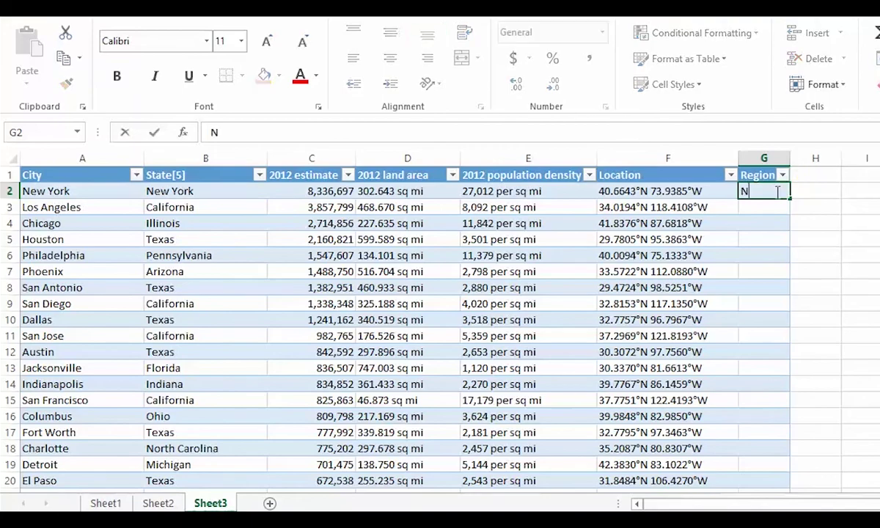
type("orth East")
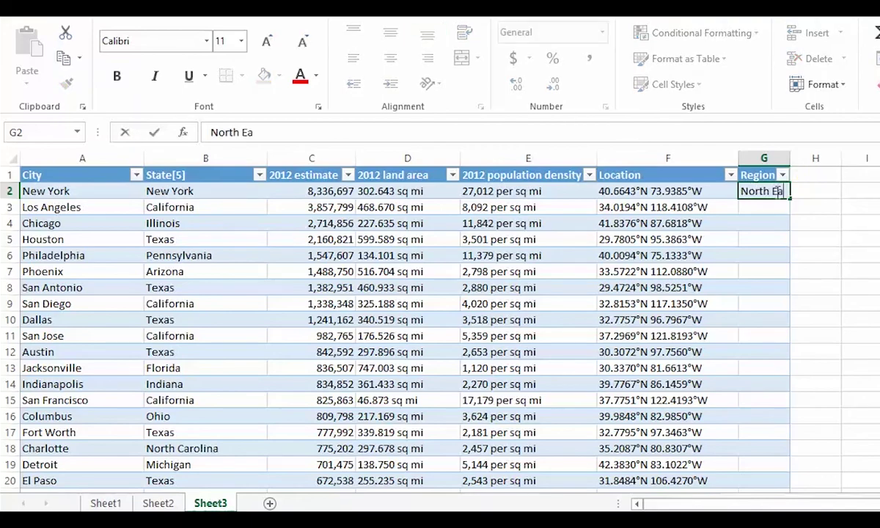
left_click(761, 210)
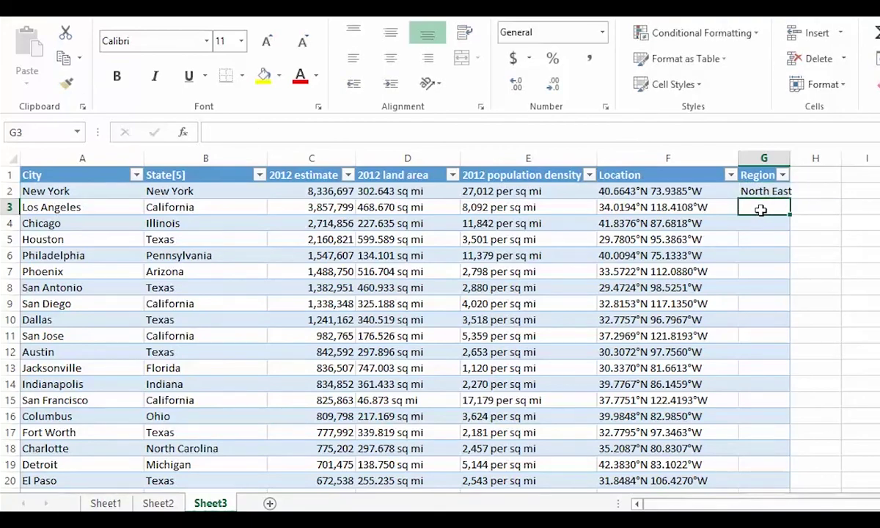
type("South")
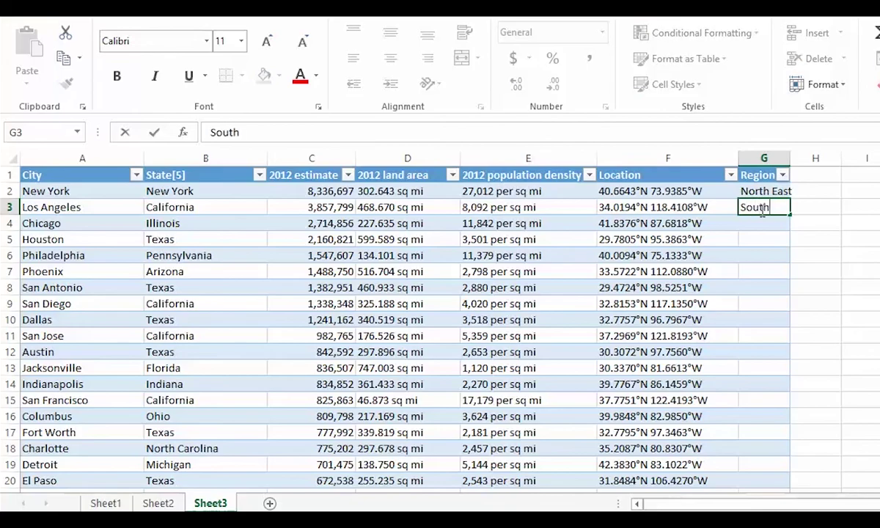
type(" West")
left_click(745, 226)
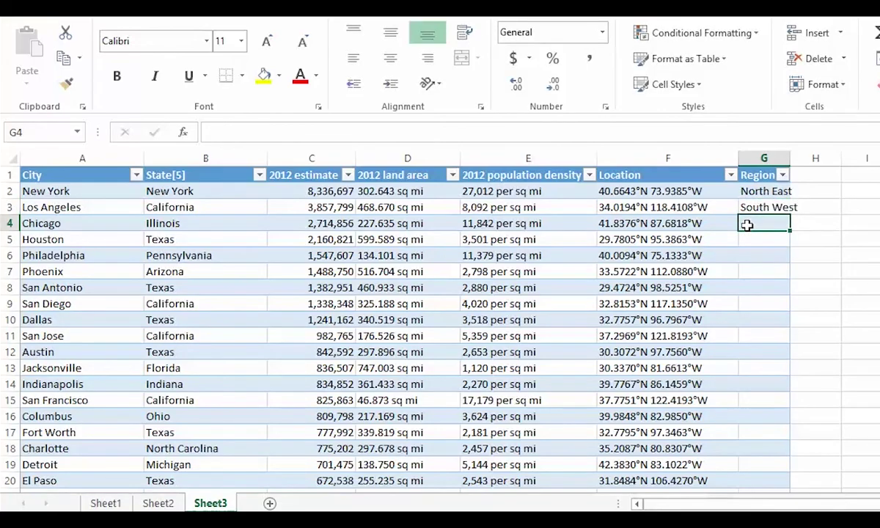
type("N")
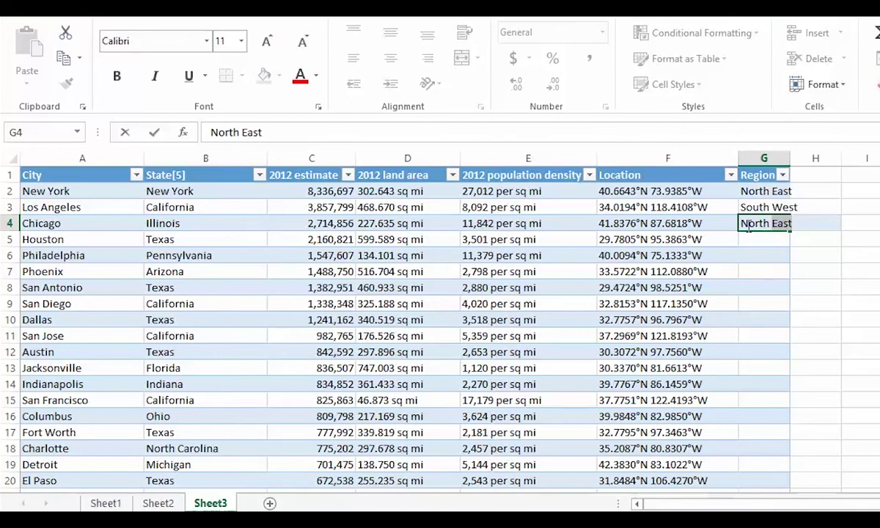
type("orth Central")
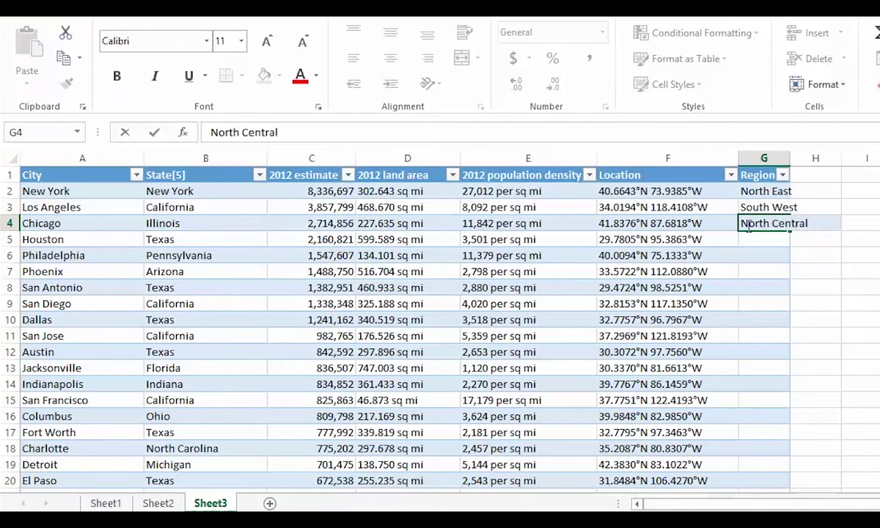
left_click(818, 244)
left_click(770, 243)
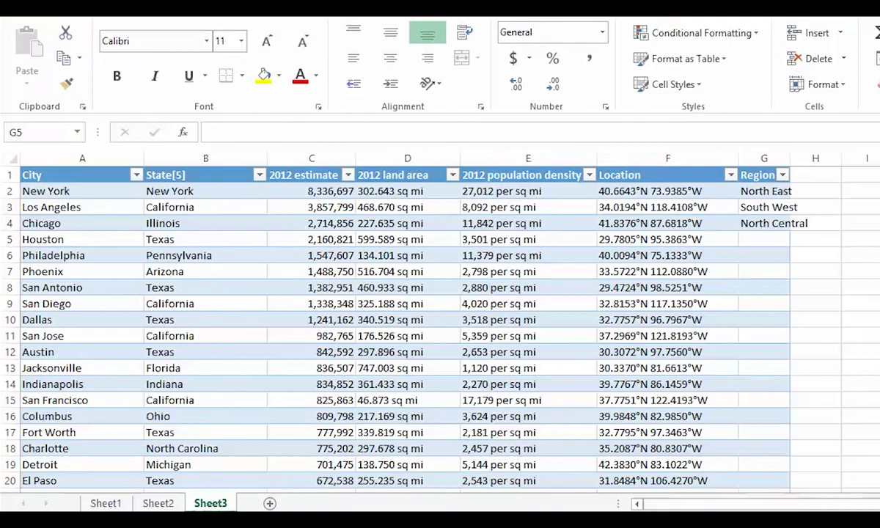
- Clear G2:G4 and enter =IF(B2="New York","North East",) in G2 to fill the column
left_click_drag(775, 191, 773, 225)
key("Delete")
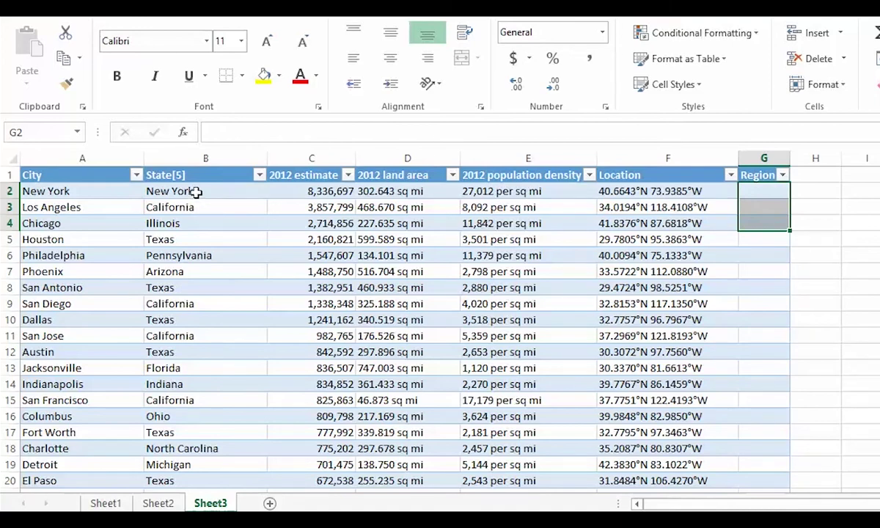
left_click(754, 190)
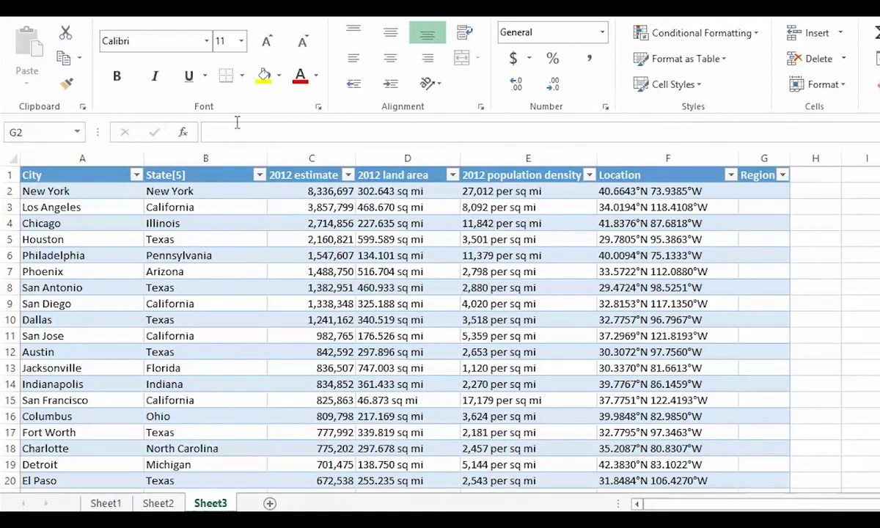
left_click(233, 132)
left_click(228, 132)
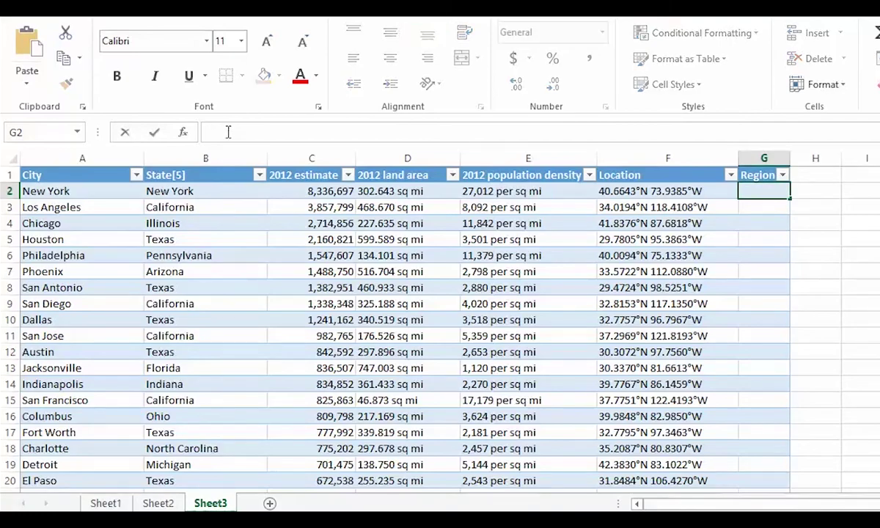
type("=IF(B2=\"New York\",\"North East\",)")
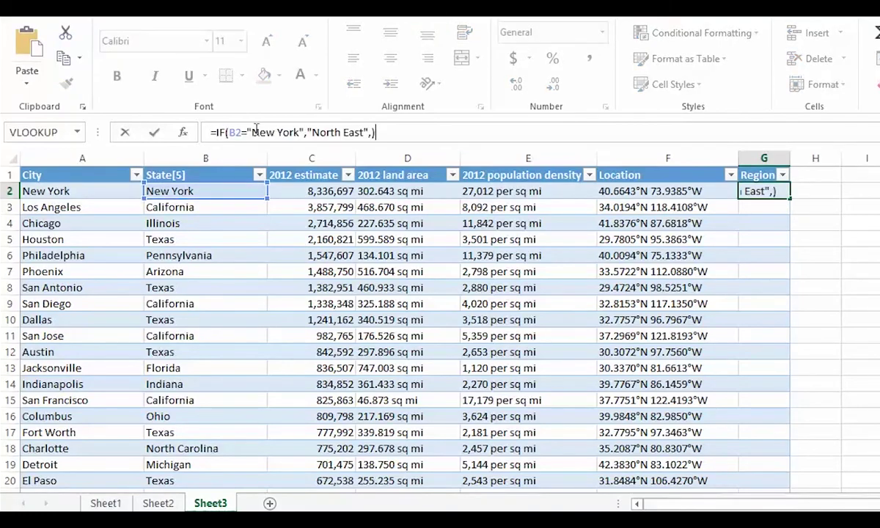
key("Return")
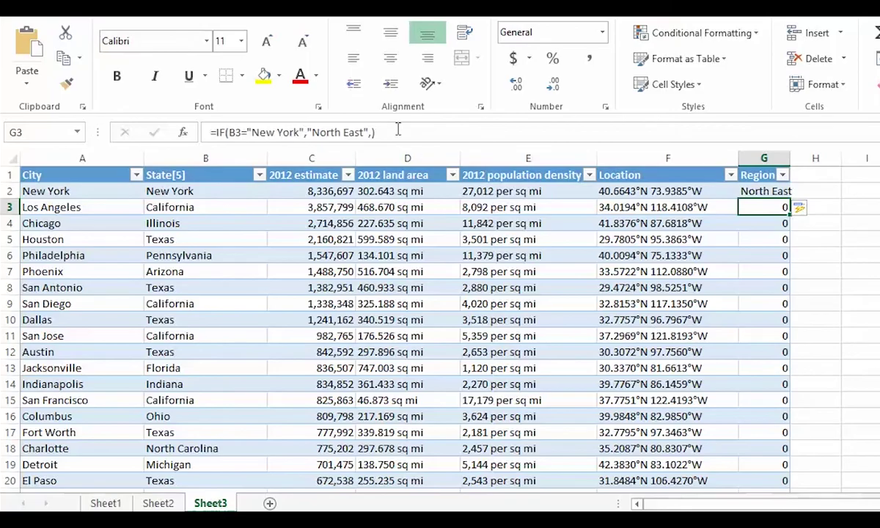
- Nest IF(B2="California","South West",) into the false argument of G2's formula
left_click(758, 193)
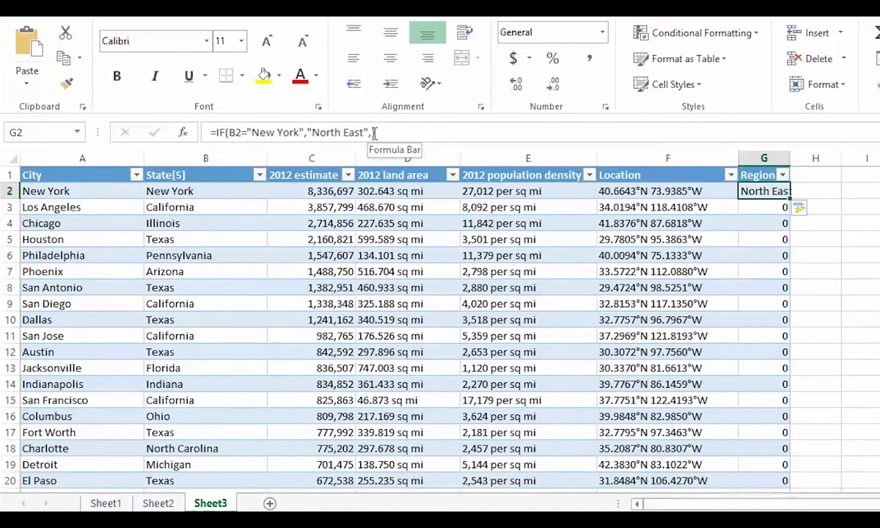
left_click_drag(369, 132, 183, 136)
type("IF(B2=\"California\",\"South West\",)")
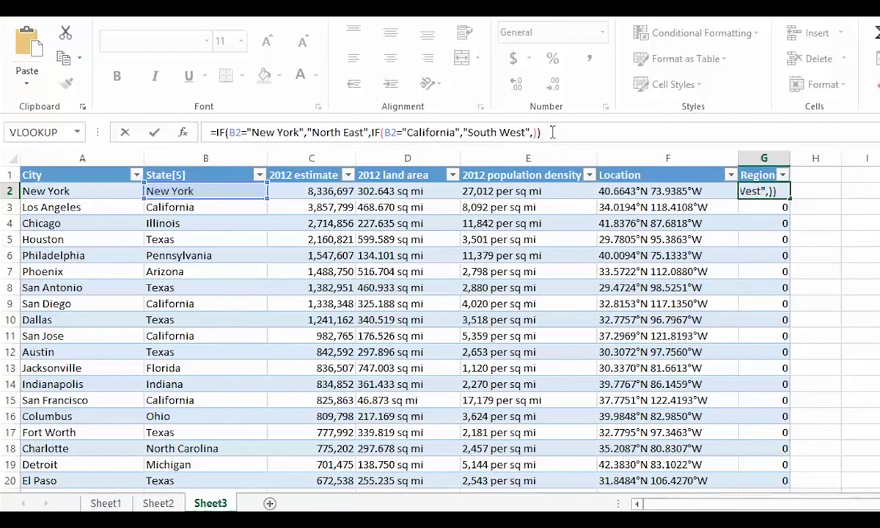
key("Return")
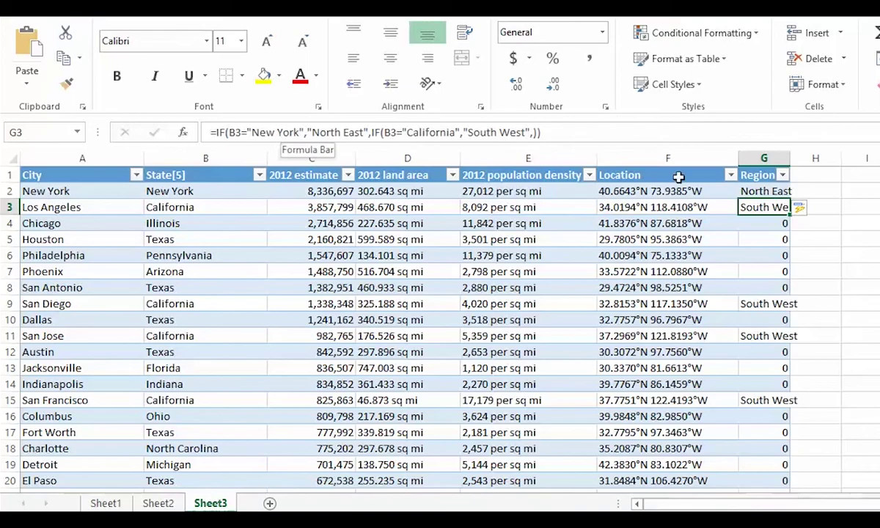
- Replace G2's formula with the version that also maps Illinois to North Central
key("Up")
left_click_drag(566, 134, 176, 138)
key("BackSpace")
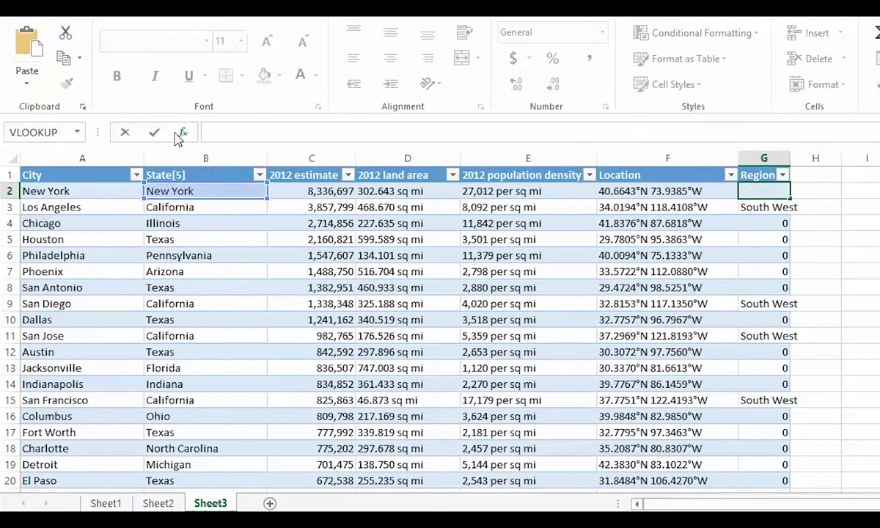
type("=IF(B2=\"New York\",\"North East\",IF(B2=\"California\",\"South West\",IF(B2=\"illinois\",\"North Central\",)))")
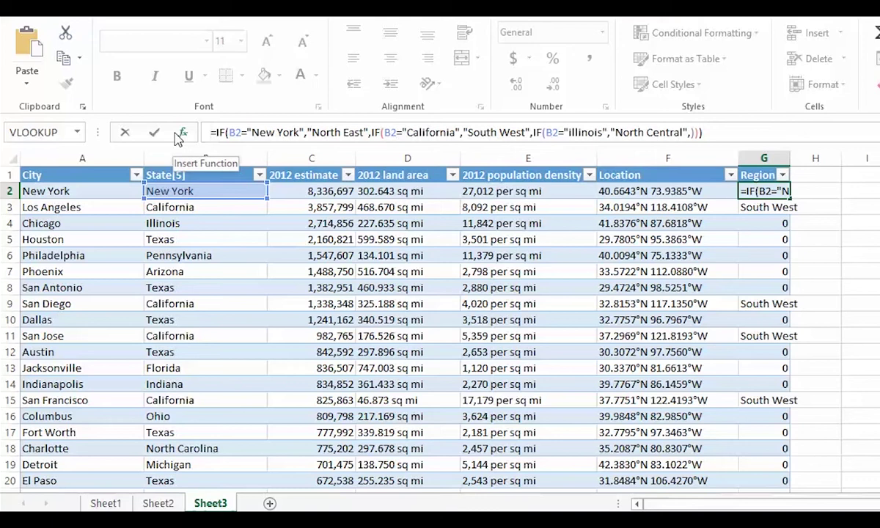
key("Return")
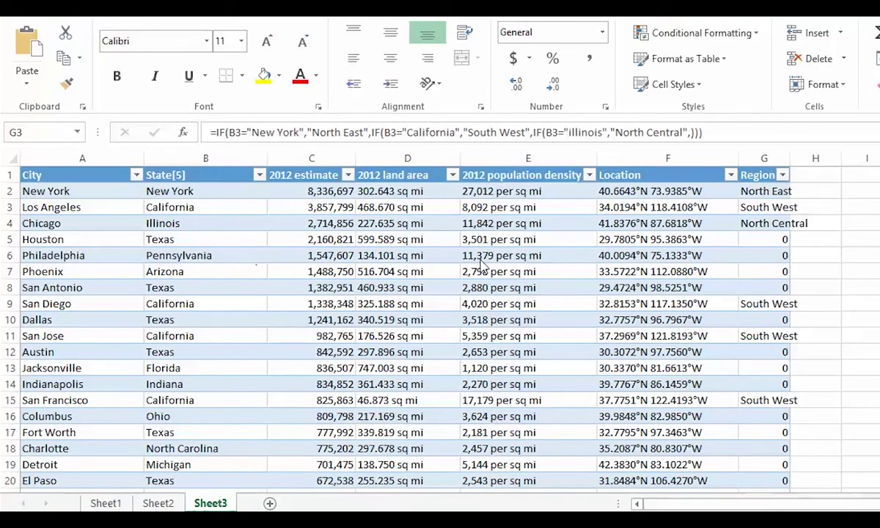
- Filter the Region column to 0 only and inspect the unmatched states like Pennsylvania and Texas
left_click(497, 240)
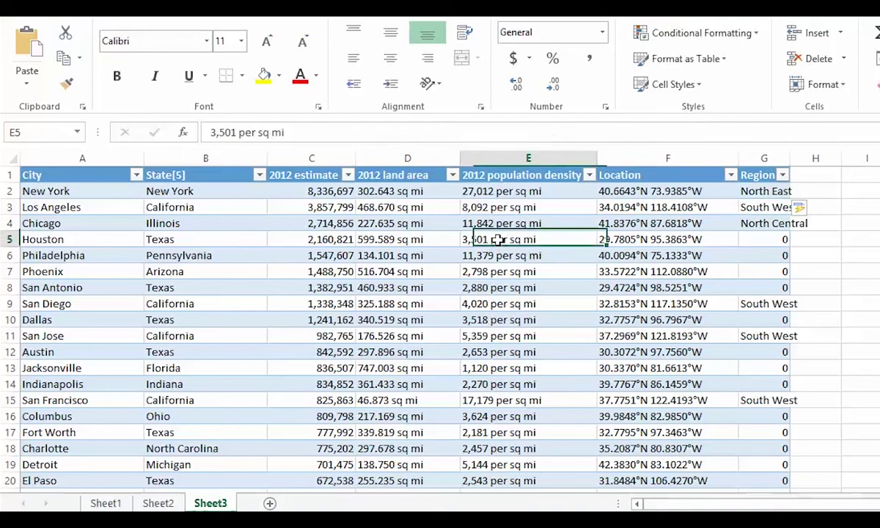
left_click(782, 175)
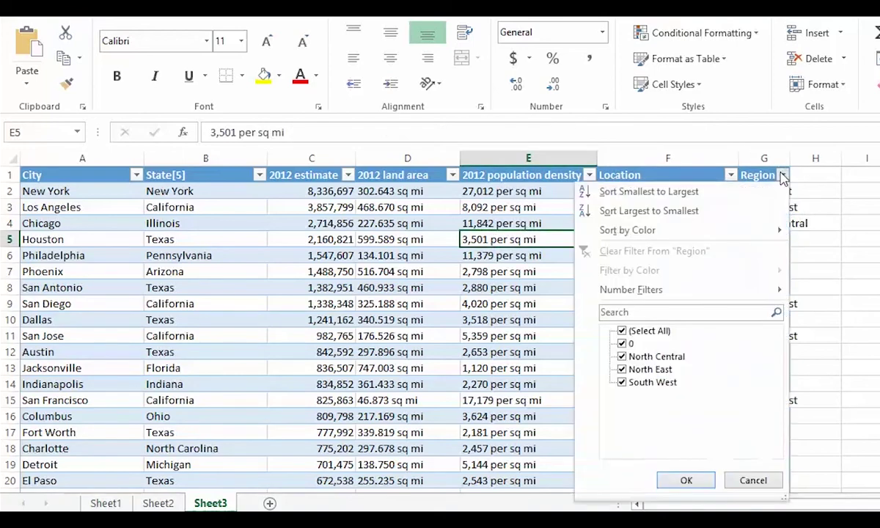
left_click(622, 331)
left_click(623, 343)
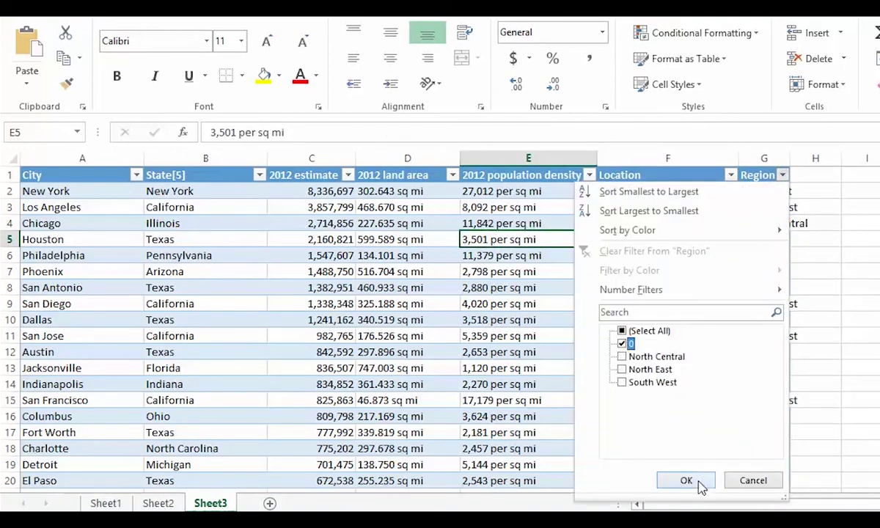
left_click(697, 481)
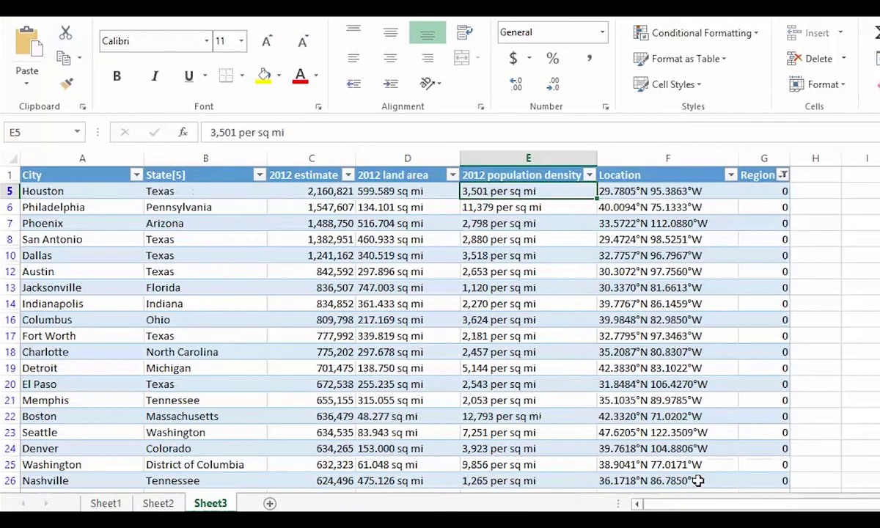
left_click(217, 210)
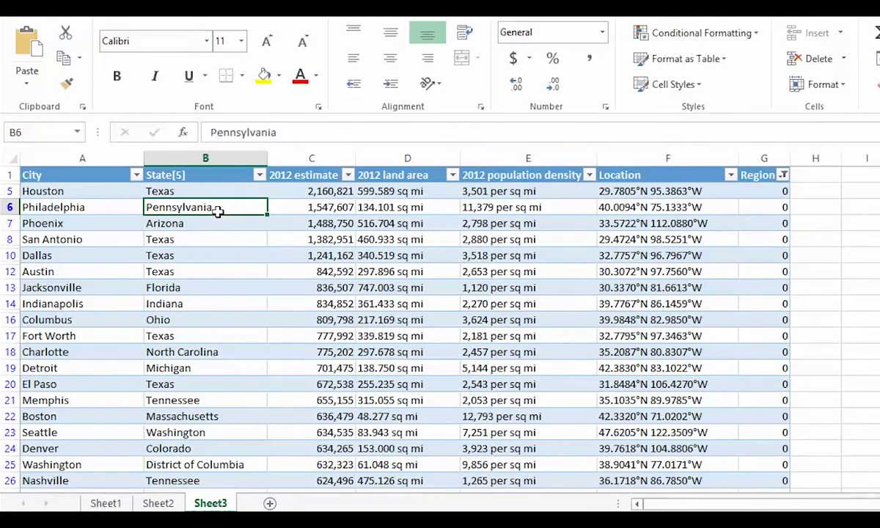
left_click(187, 190)
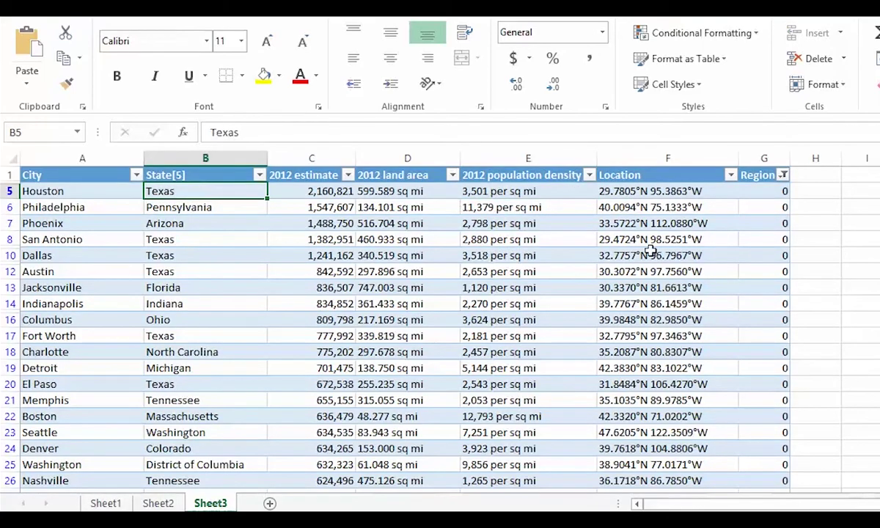
- Reselect all Region filter values to show every row, then select G2
left_click(783, 175)
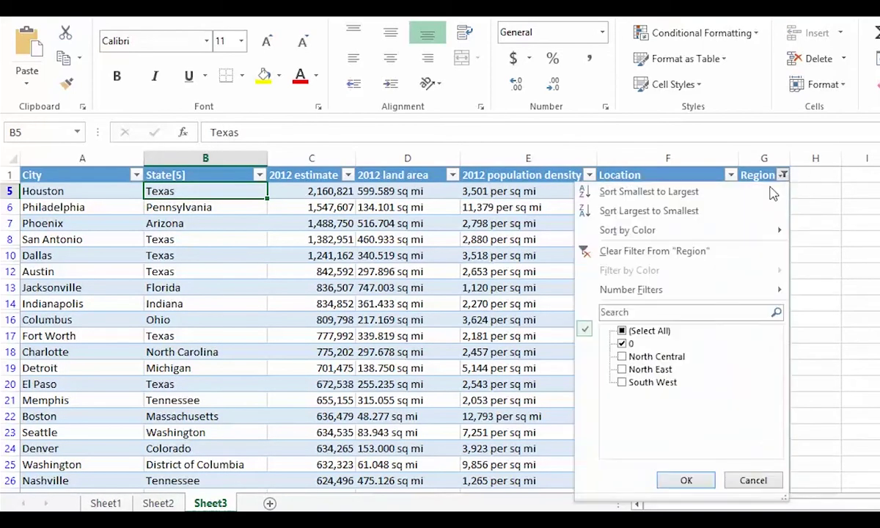
left_click(622, 330)
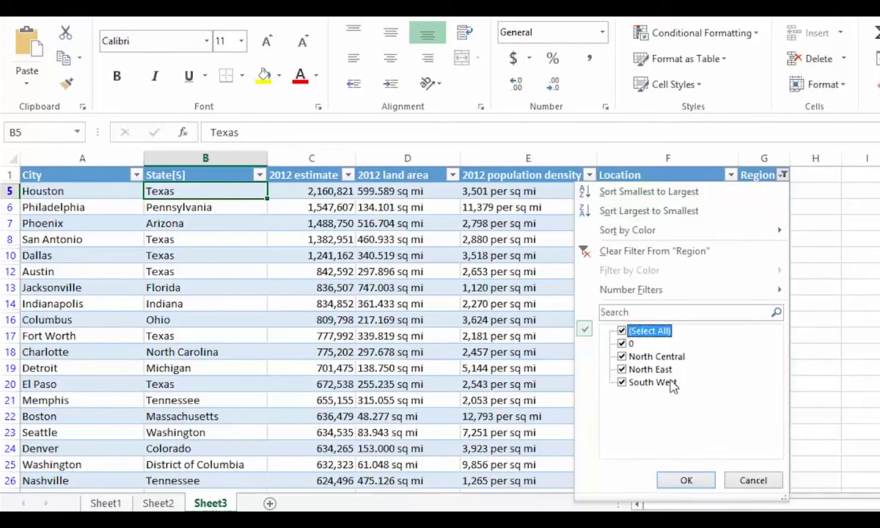
left_click(698, 483)
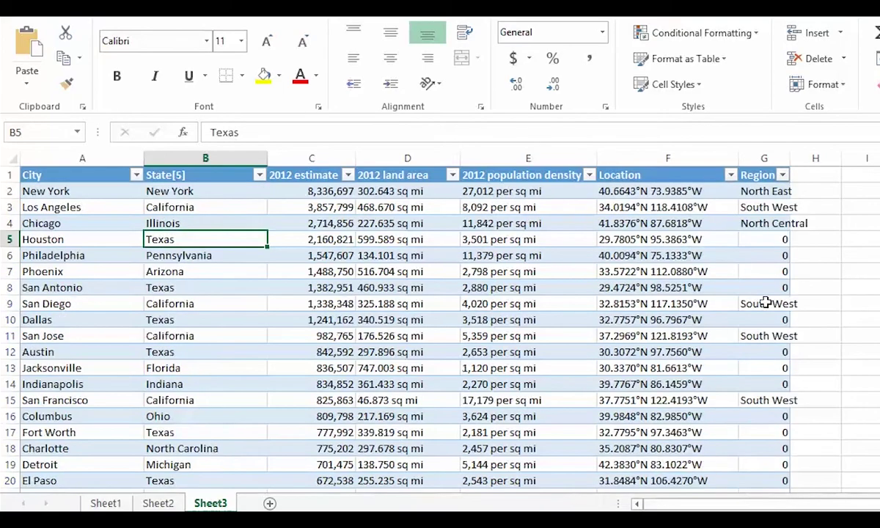
left_click(767, 192)
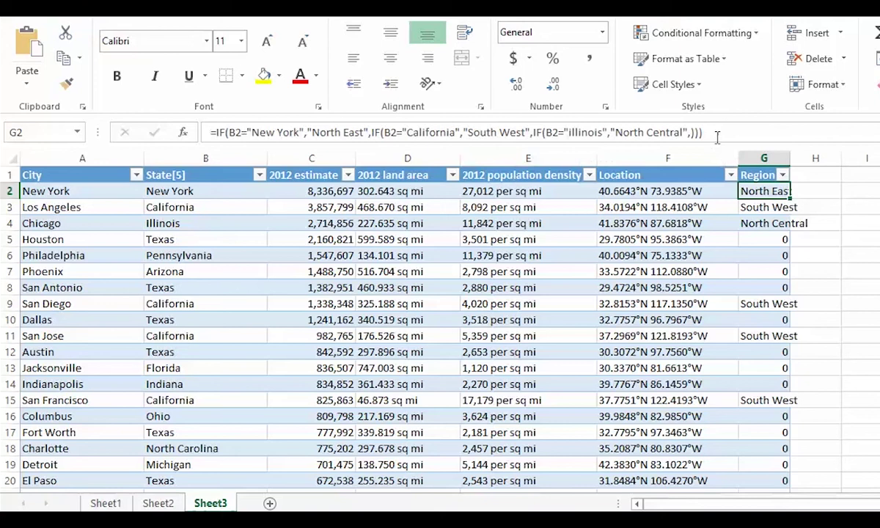
- Leave G2's formula unedited, then delete the nested IF from G2 so New York's Region is blank
left_click(718, 138)
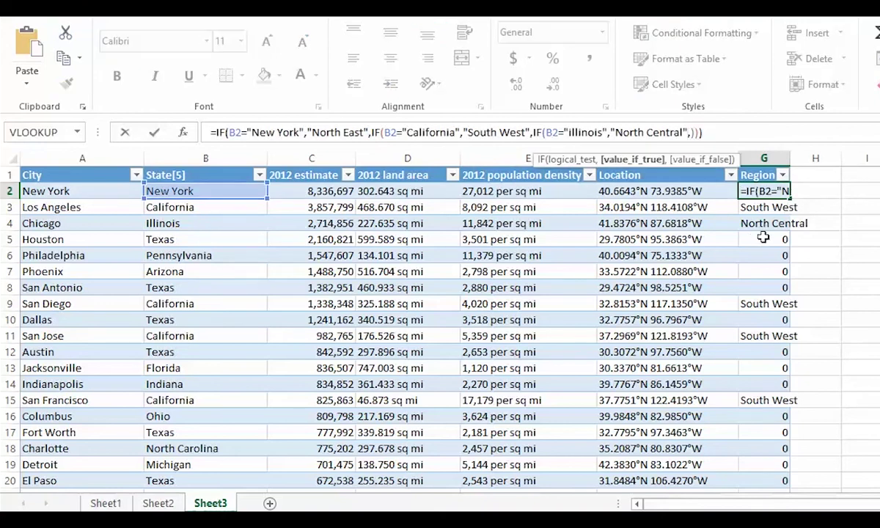
key("Escape")
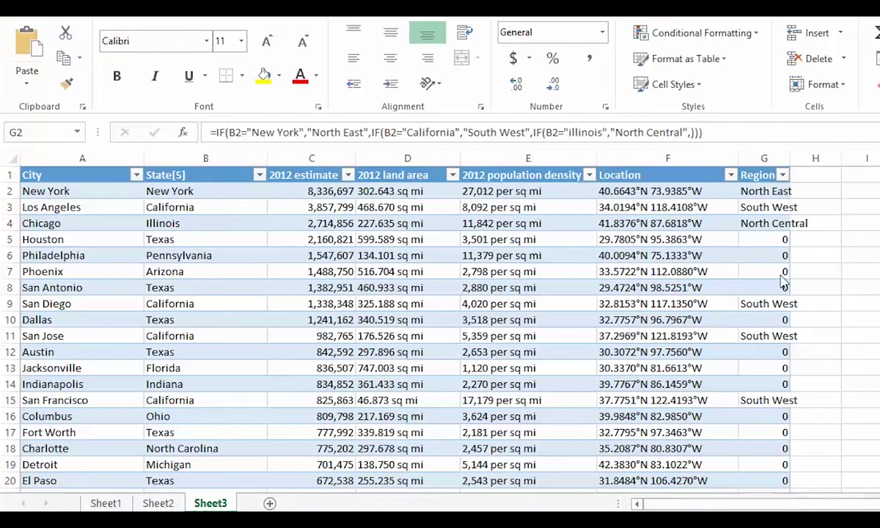
left_click(774, 191)
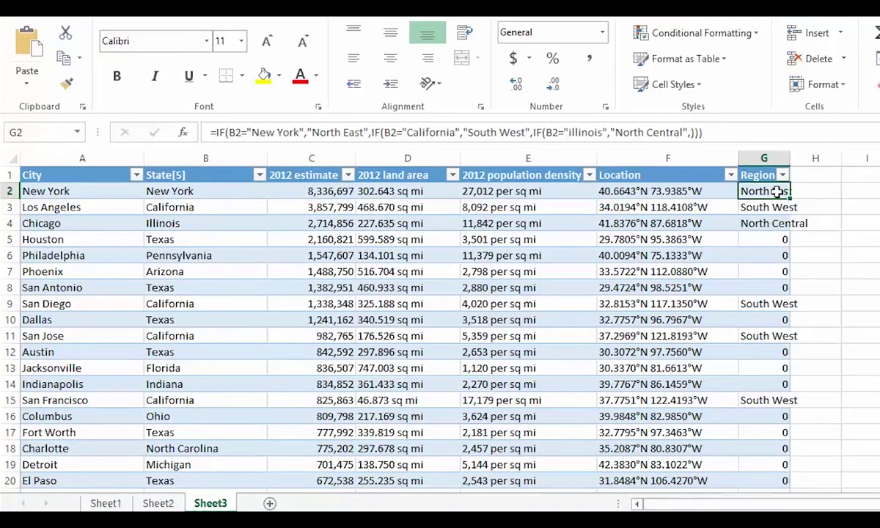
key("Delete")
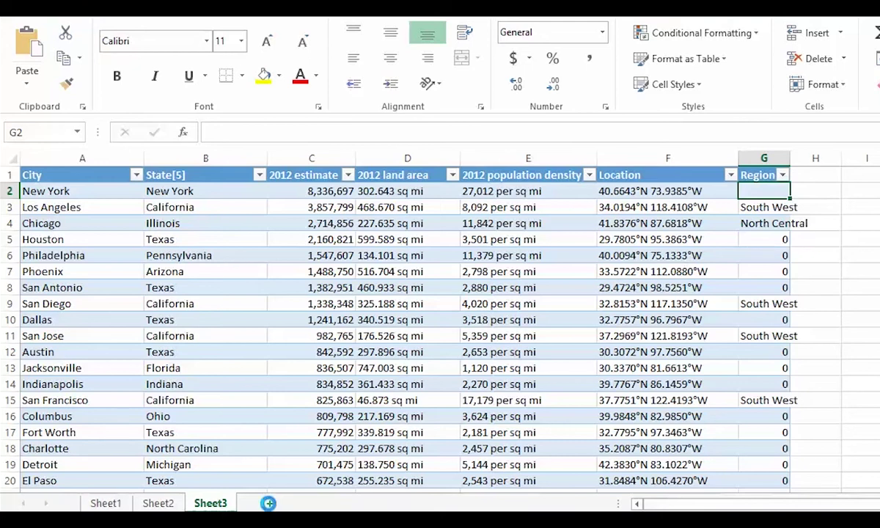
- Add a new sheet with headings State in A1 and Region in B1
left_click(270, 504)
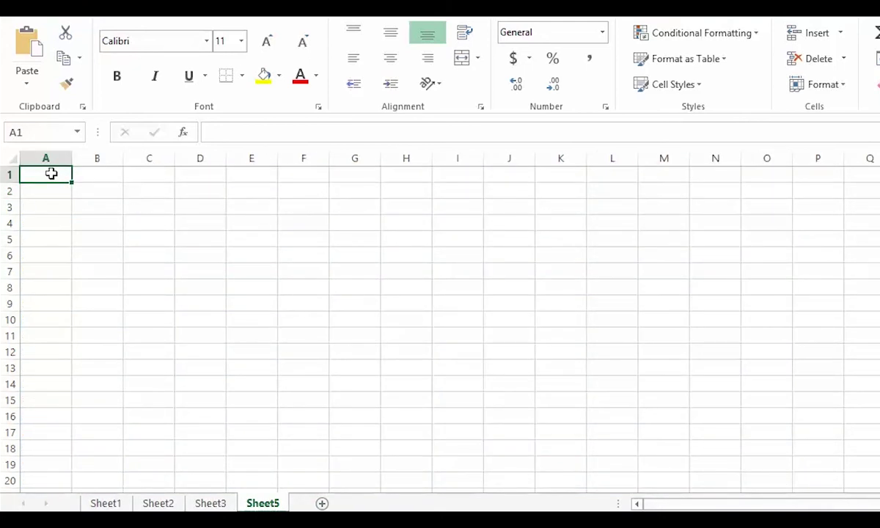
type("State")
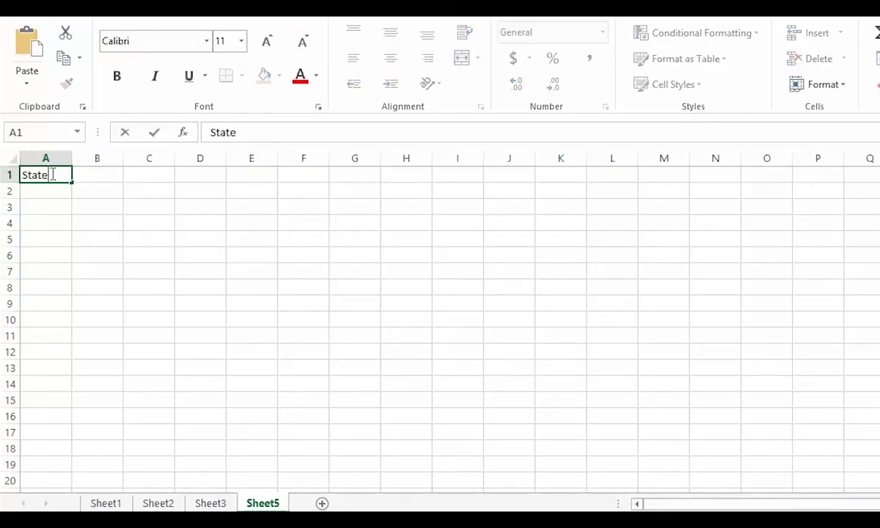
left_click(92, 175)
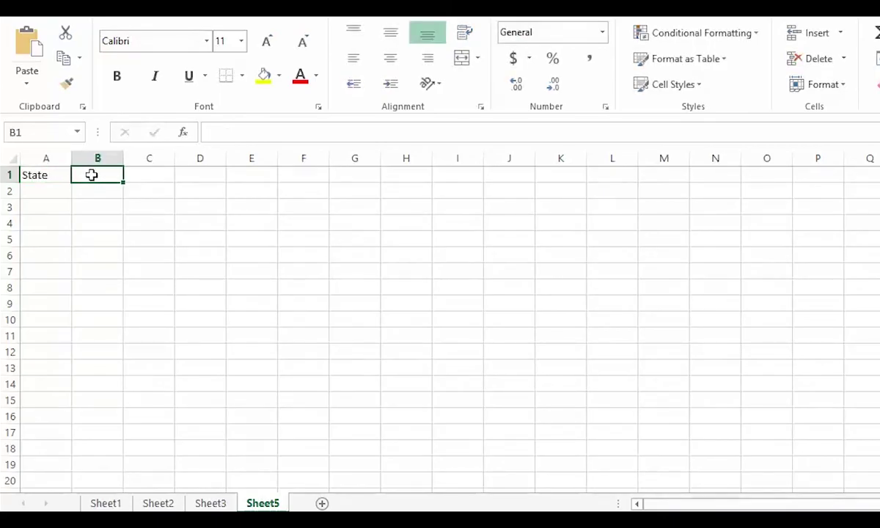
type("Region")
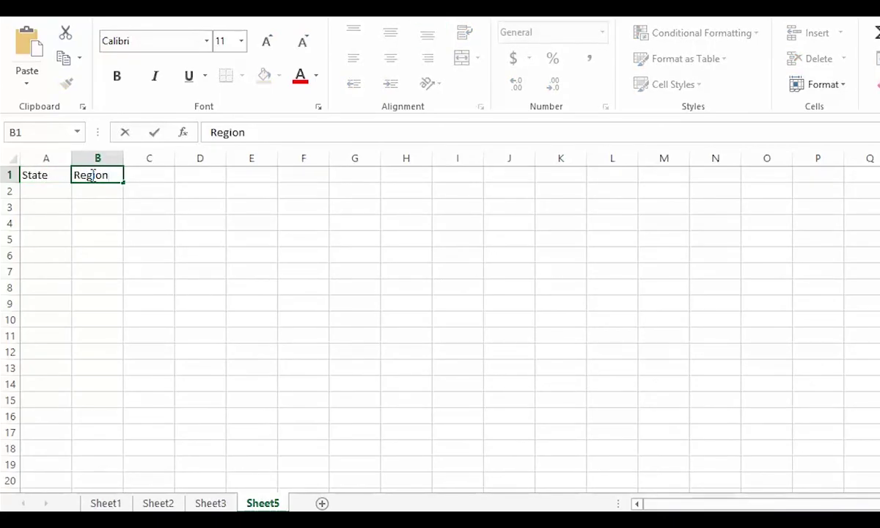
- Name columns A:B 'stateregiontable' via the Name Box, then return to Sheet3
left_click_drag(45, 158, 92, 158)
left_click(53, 132)
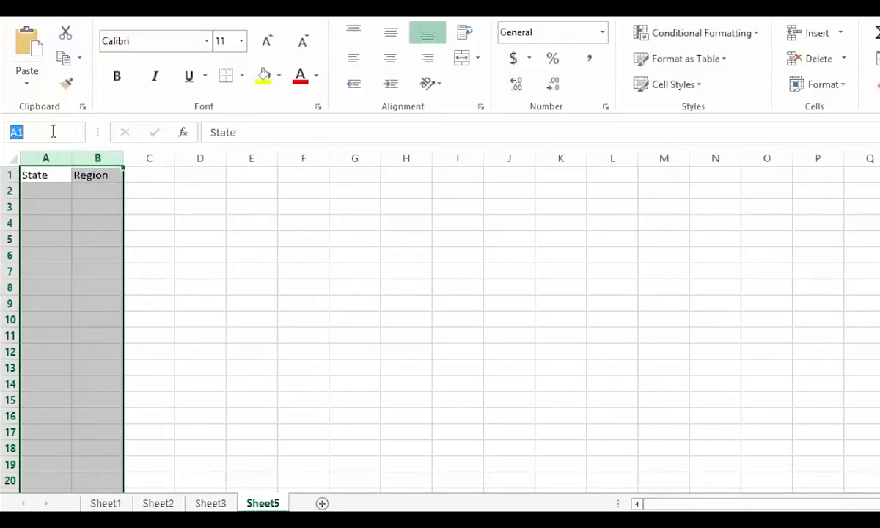
type("stateregion")
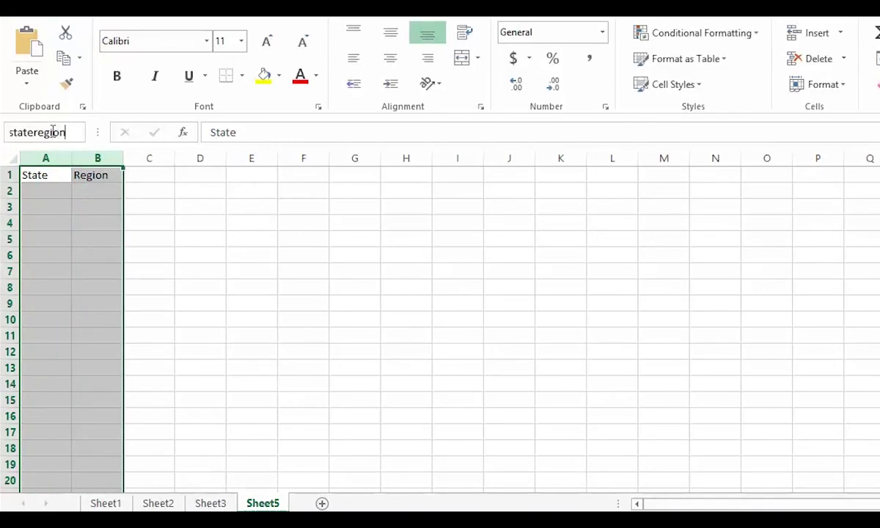
type("table")
key("Return")
left_click(211, 503)
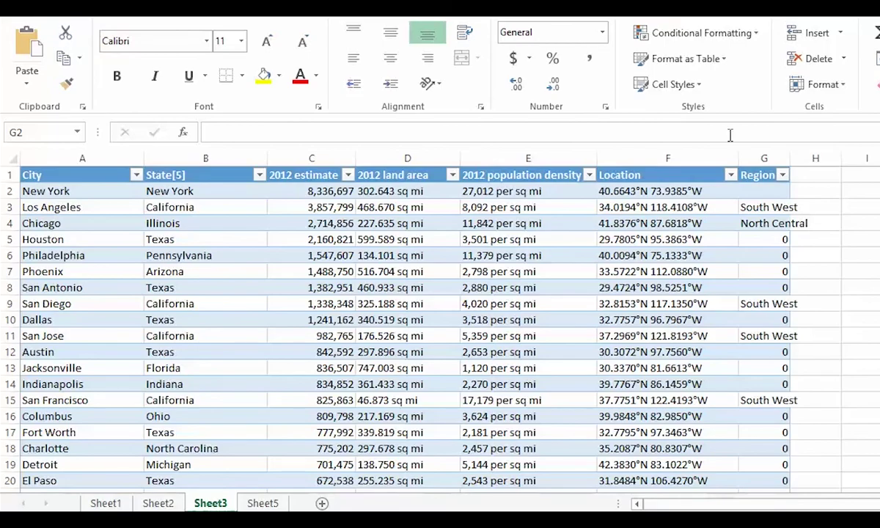
- Enter =VLOOKUP(B2,stateregiontable,2,FALSE) in G2, filling the Region column with #N/A results
left_click(764, 190)
left_click(218, 132)
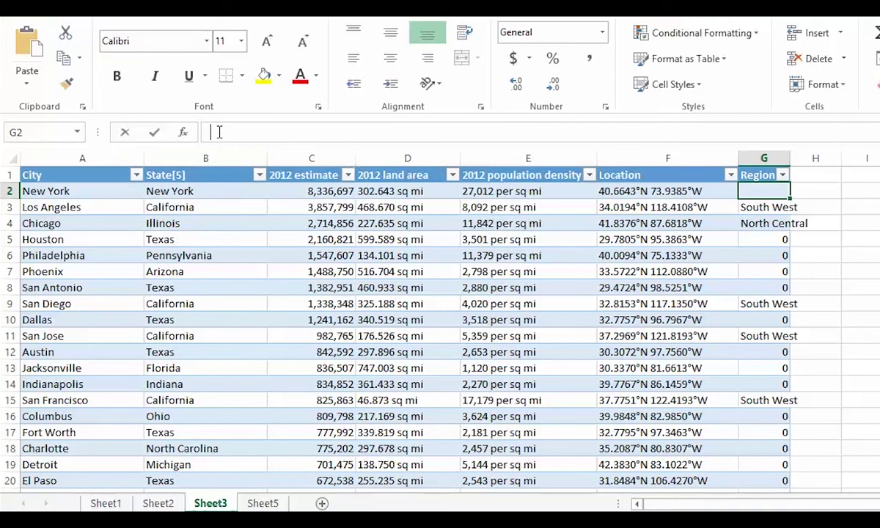
type("=VLOOKUP(B2,stateregiontable,2,FALSE)")
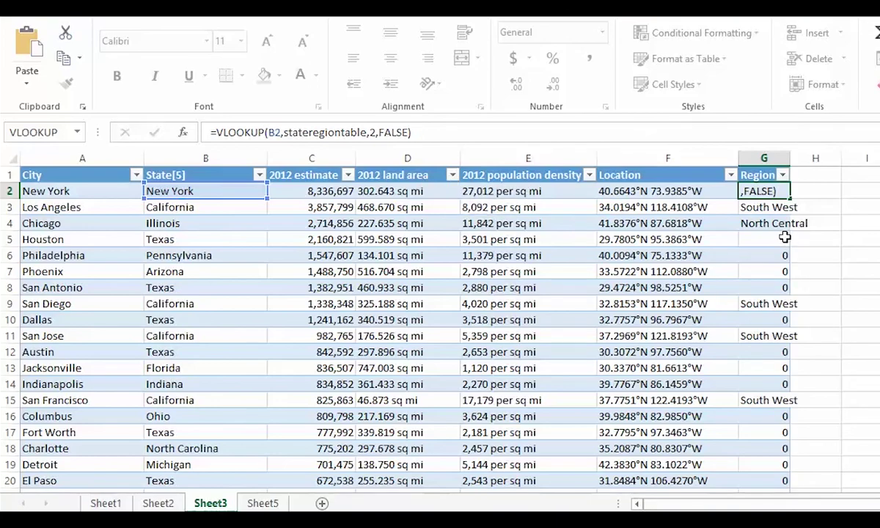
key("Return")
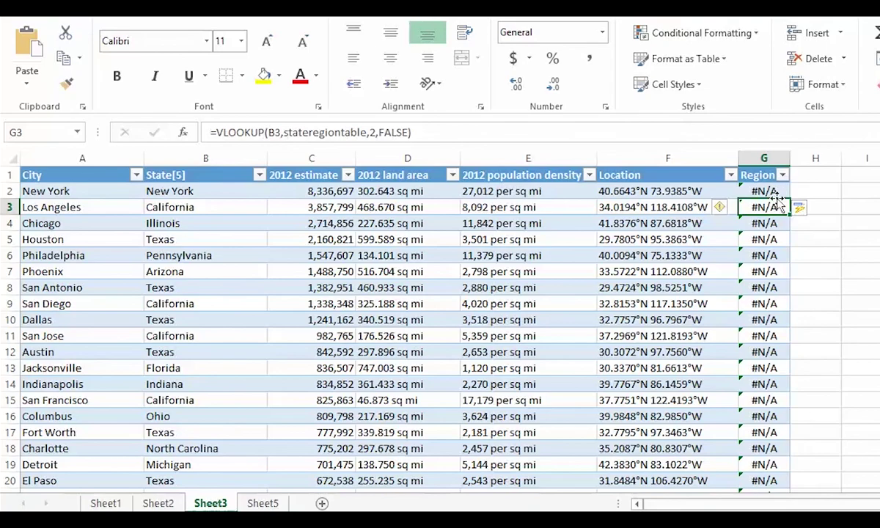
- Copy New York into Sheet5 A2 and give it the region North East in B2
left_click(180, 192)
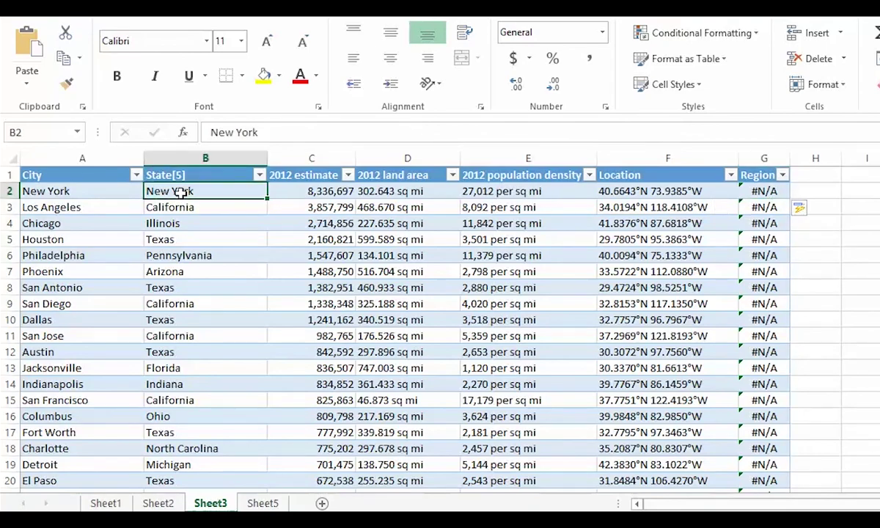
key("ctrl+c")
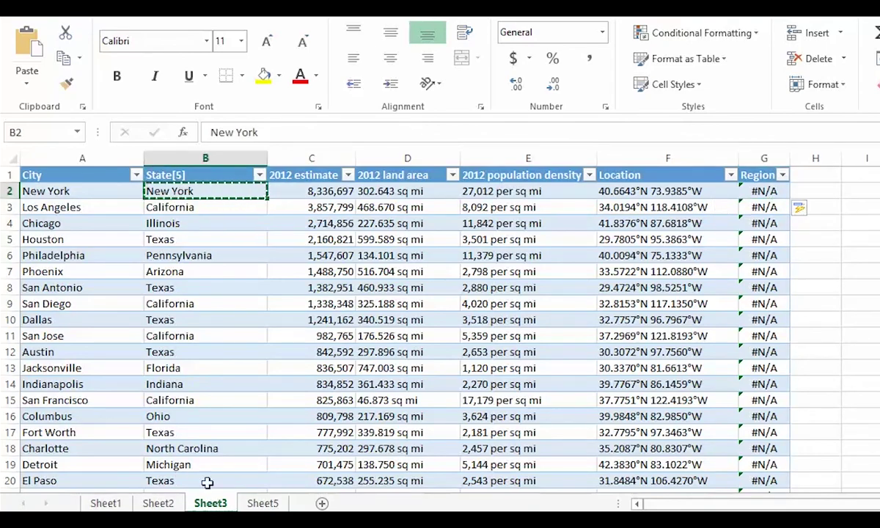
left_click(277, 506)
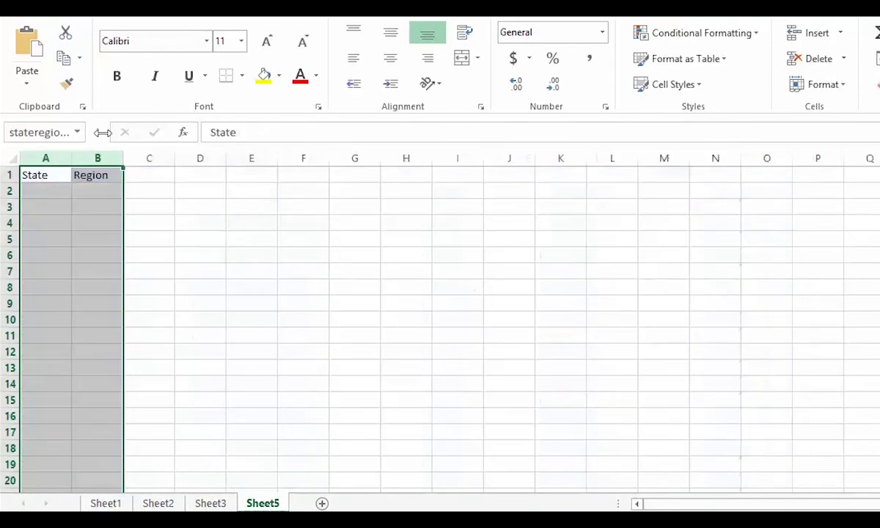
left_click(57, 191)
key("ctrl+v")
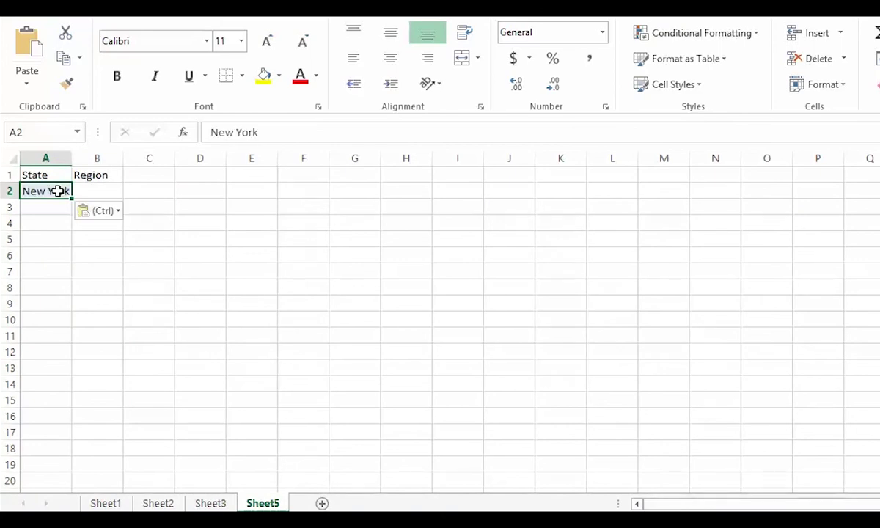
left_click(95, 193)
type("Nort")
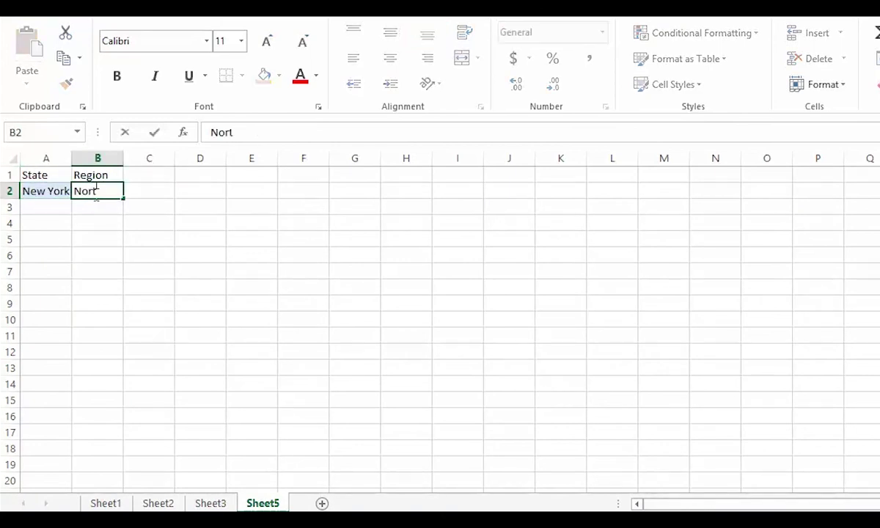
type("h East")
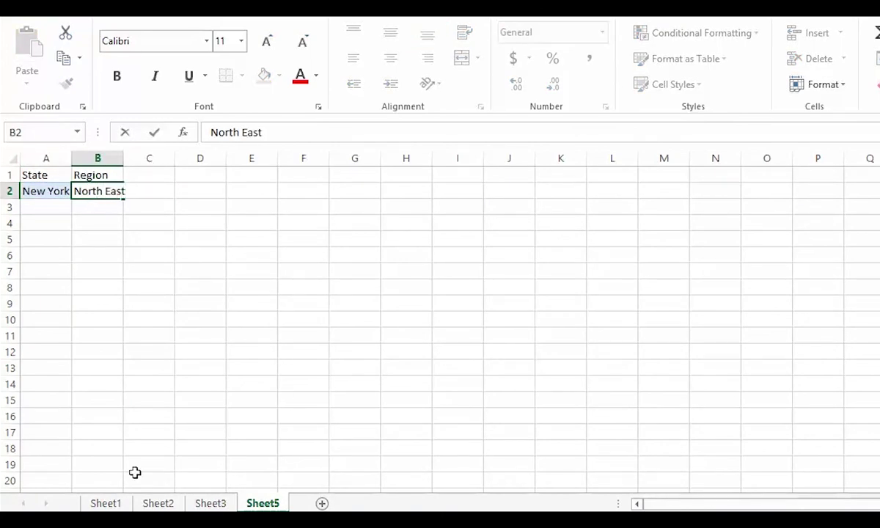
- Copy California into Sheet5 A3 with region South West in B3, then check Sheet3
left_click(222, 505)
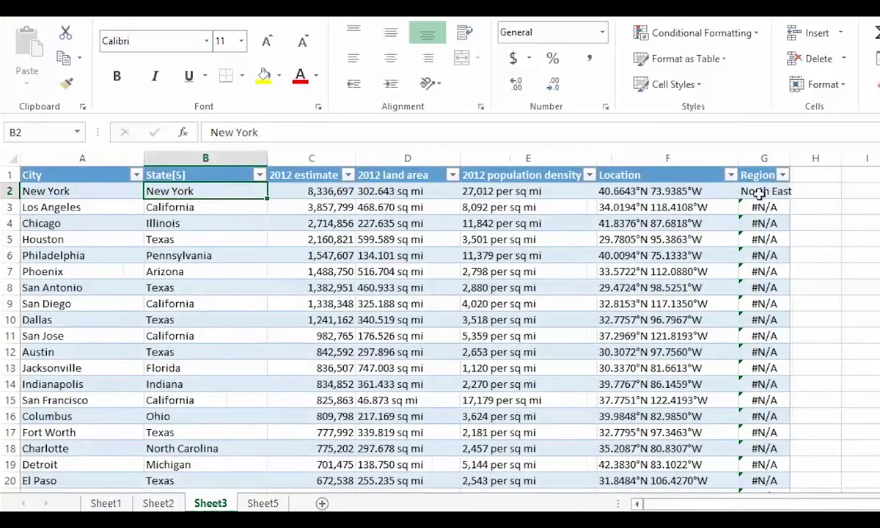
left_click_drag(159, 211, 178, 203)
key("ctrl+c")
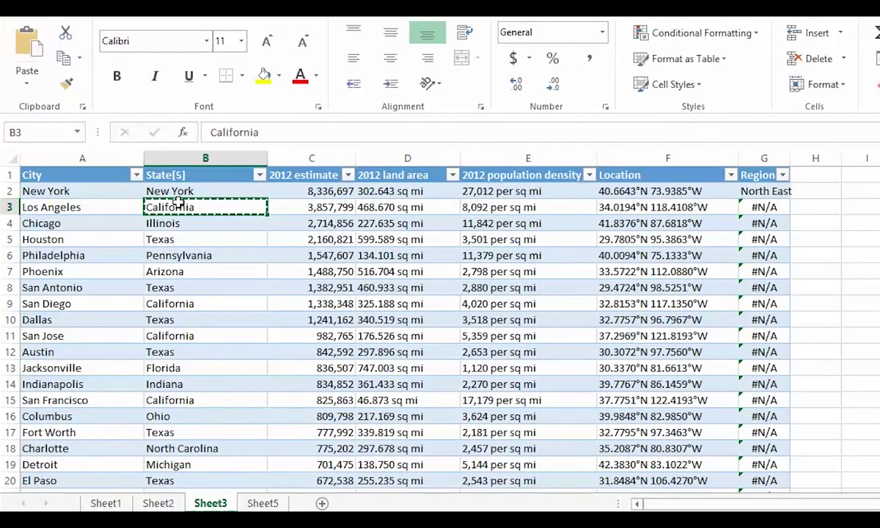
left_click(263, 503)
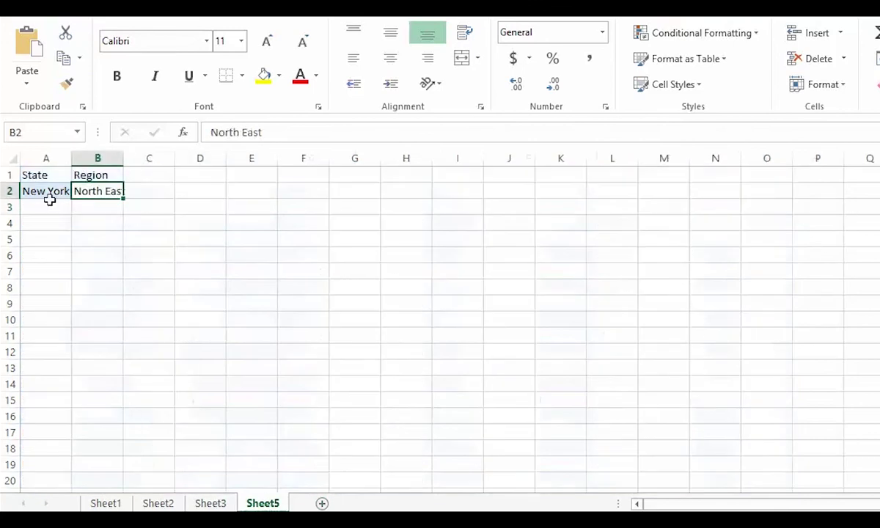
left_click(46, 205)
key("ctrl+v")
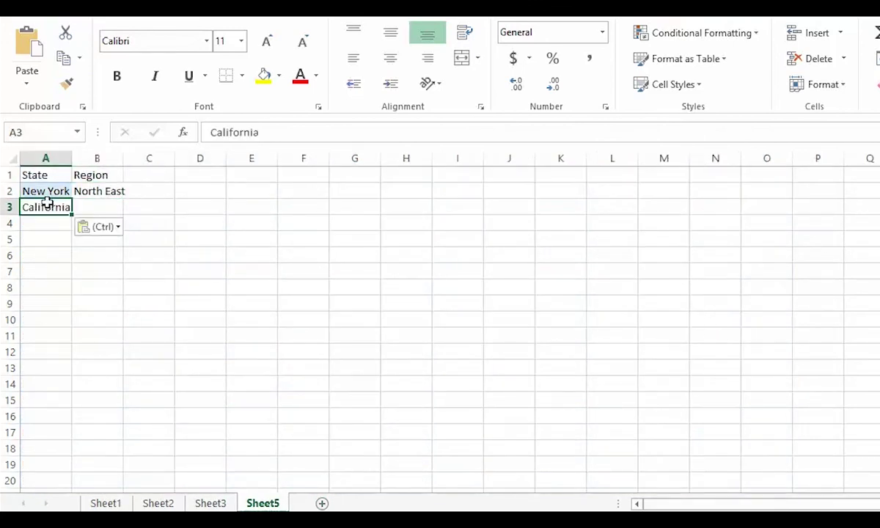
key("Tab")
type("S")
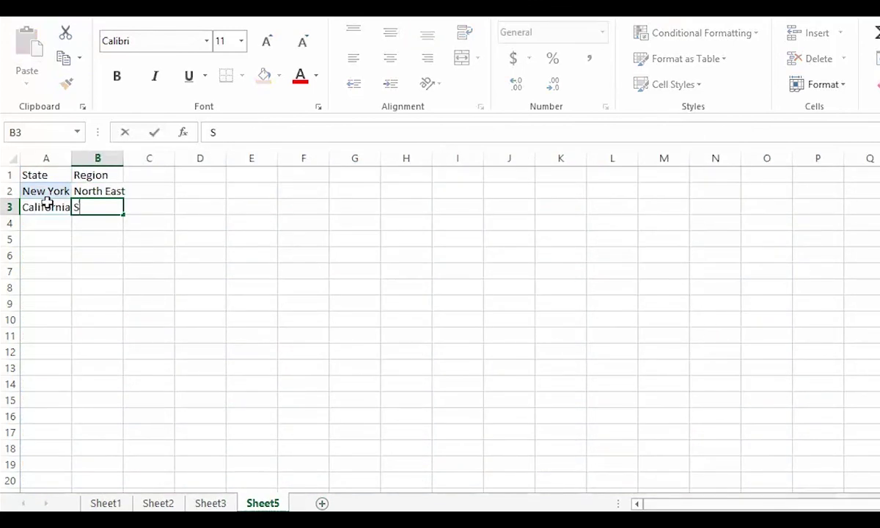
type("outh West")
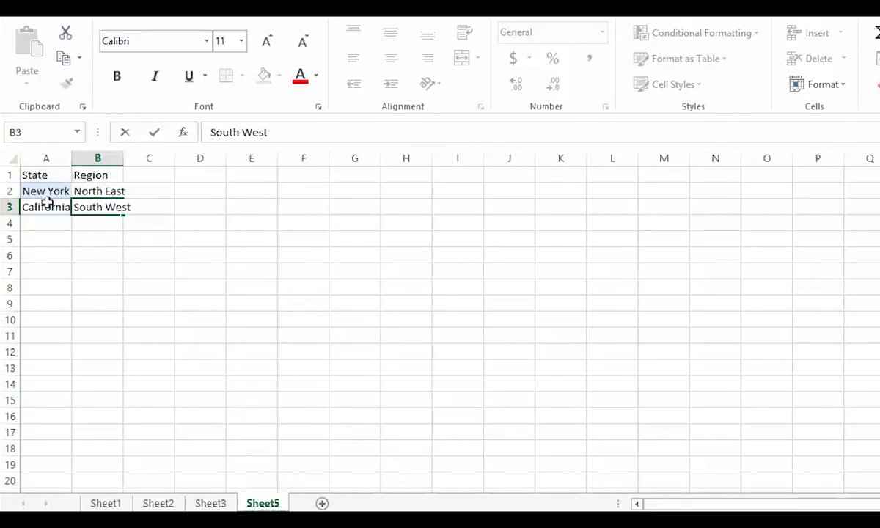
key("Return")
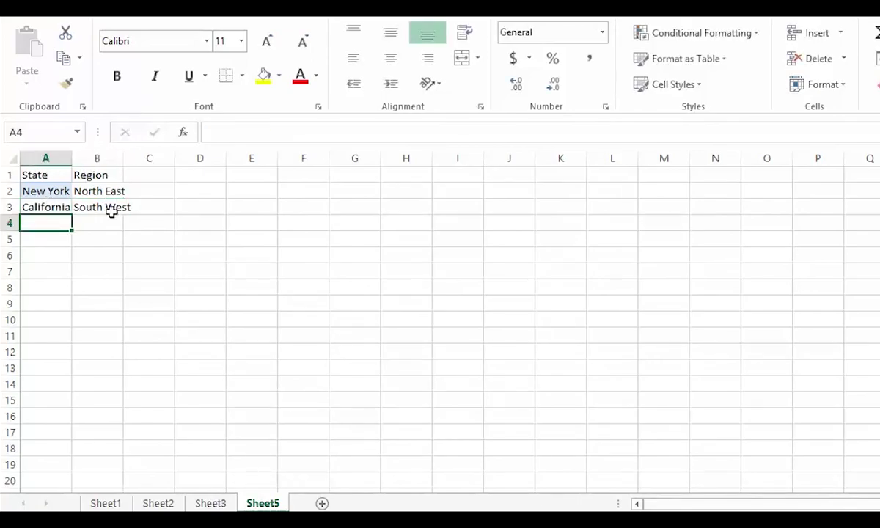
left_click(211, 503)
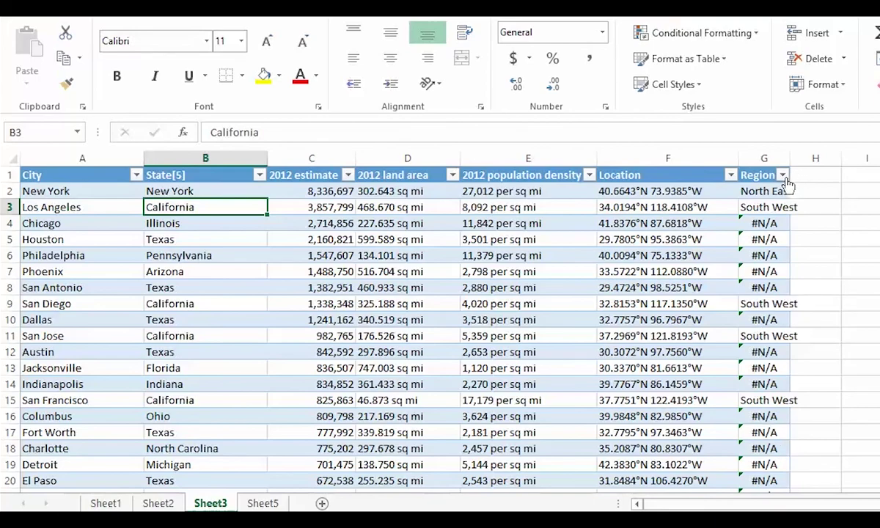
- Filter the cities table's Region column to show only #N/A rows
left_click(263, 504)
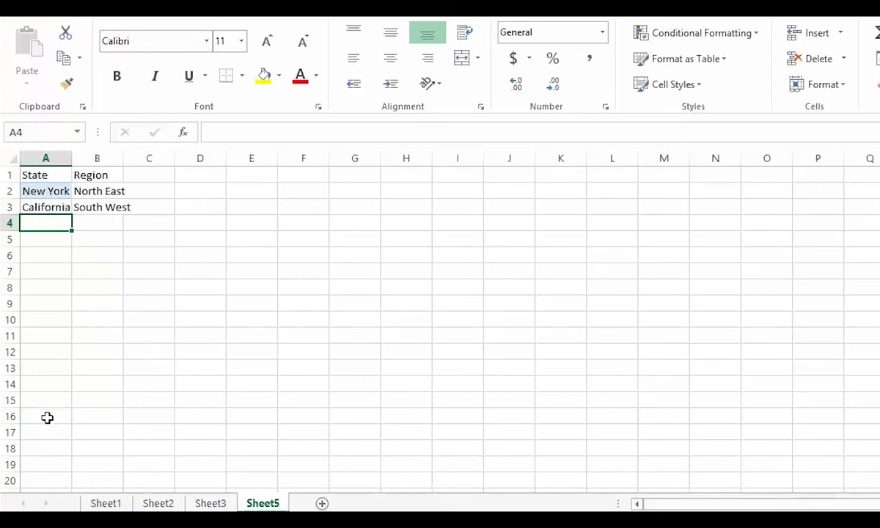
left_click(219, 503)
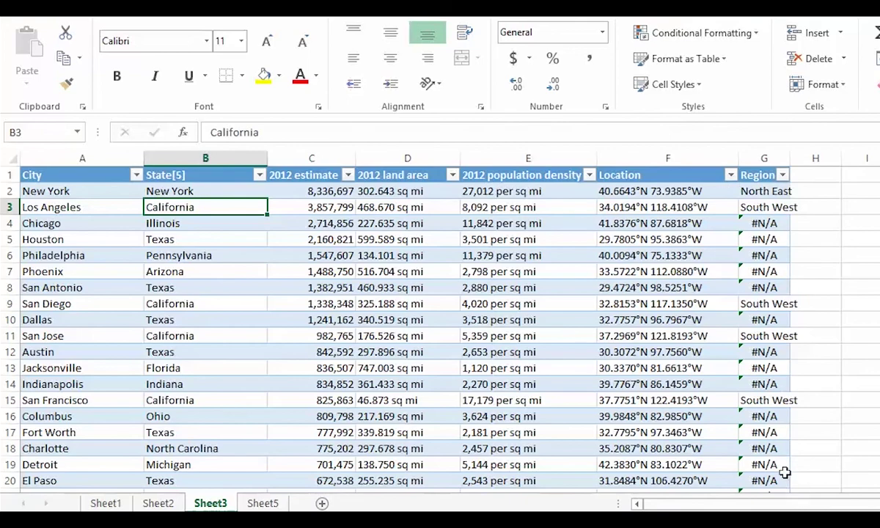
left_click(783, 176)
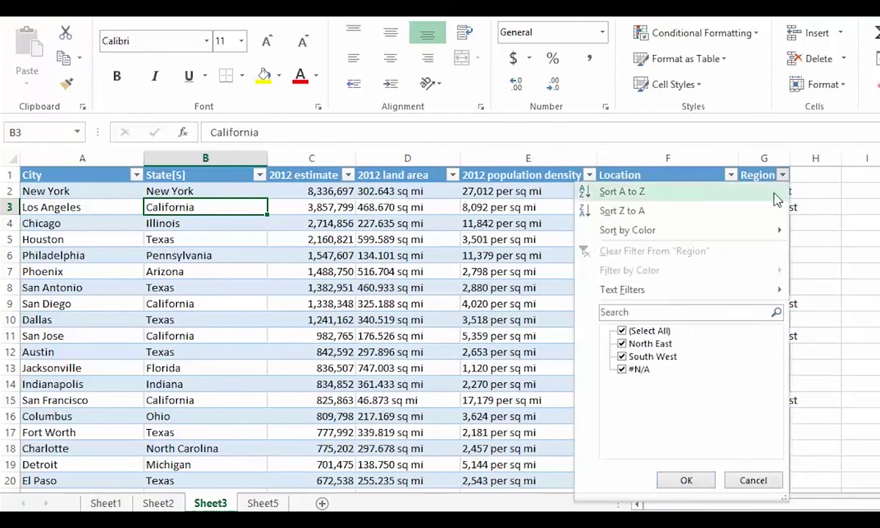
left_click(622, 332)
left_click(622, 369)
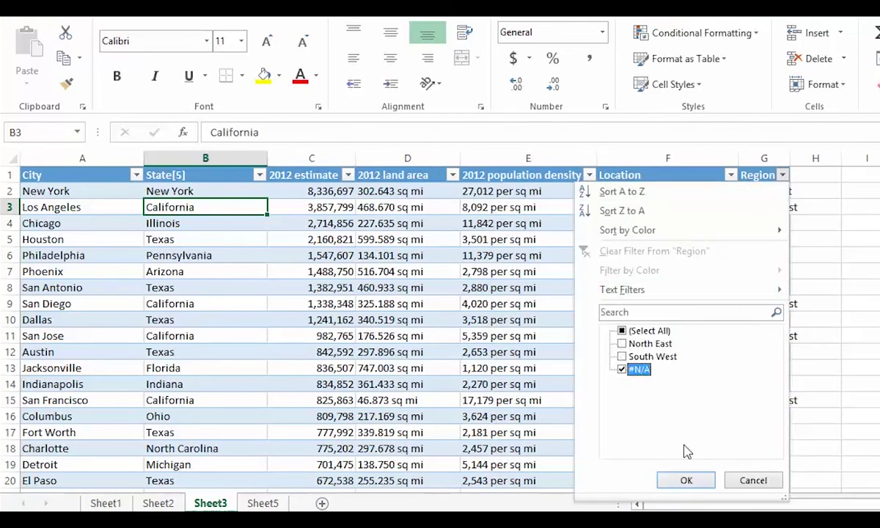
left_click(687, 481)
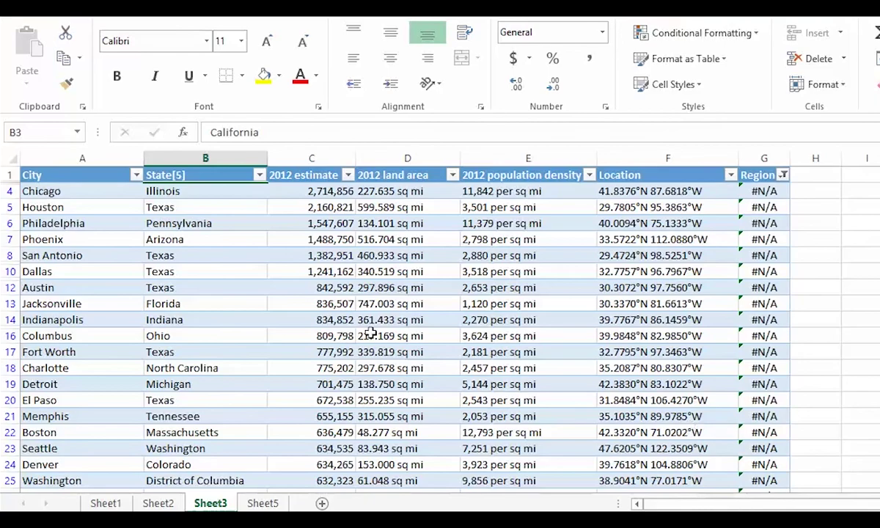
- Copy the unmatched states B4:B8, Illinois through Texas, into Sheet5's State column at A4
left_click(209, 193)
left_click_drag(209, 195, 212, 253)
key("ctrl+c")
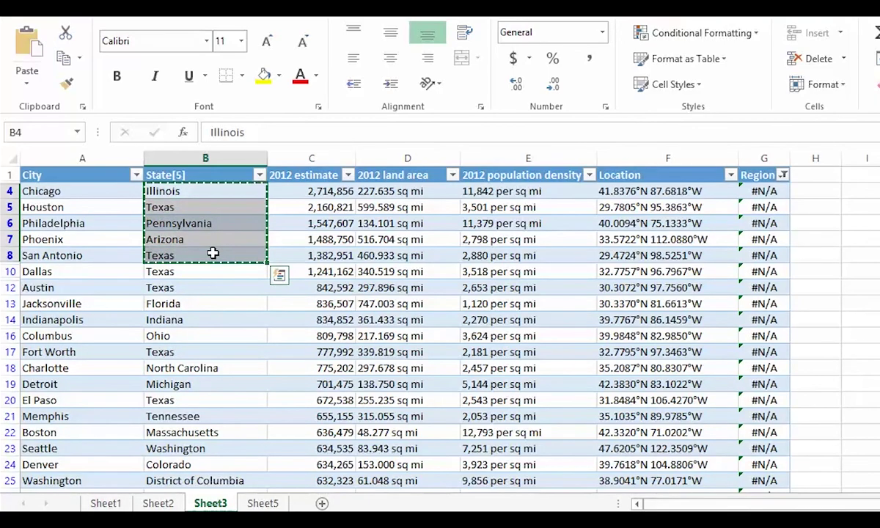
left_click(266, 504)
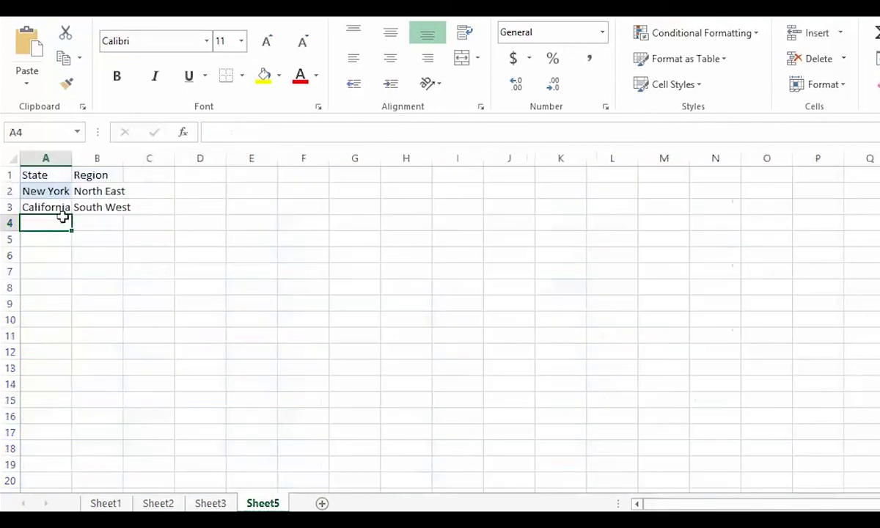
key("ctrl+v")
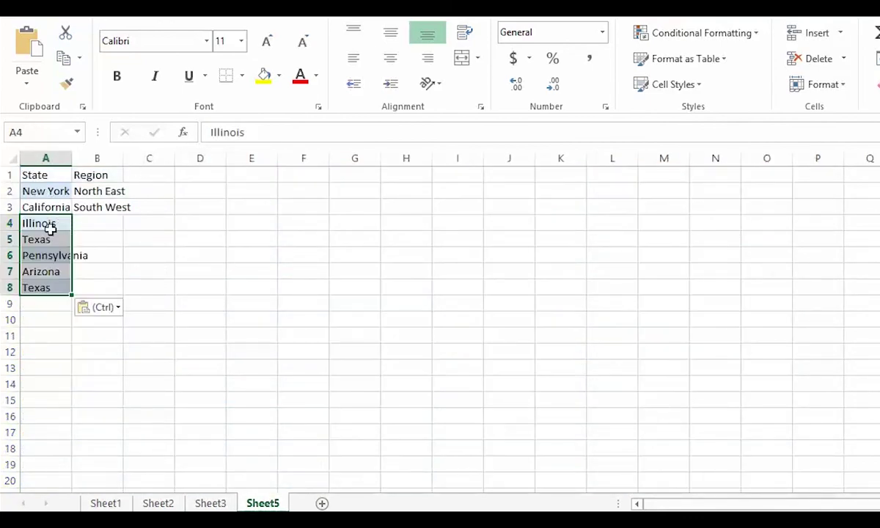
left_click(151, 302)
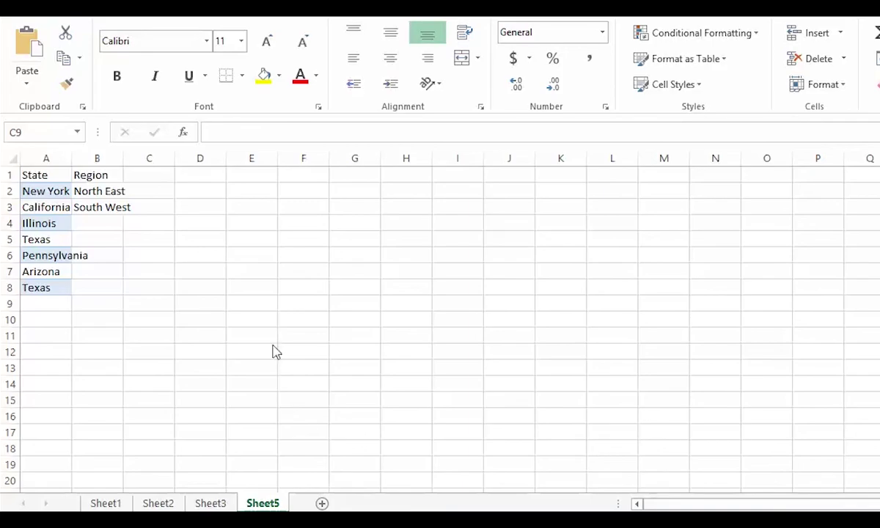
left_click(100, 222)
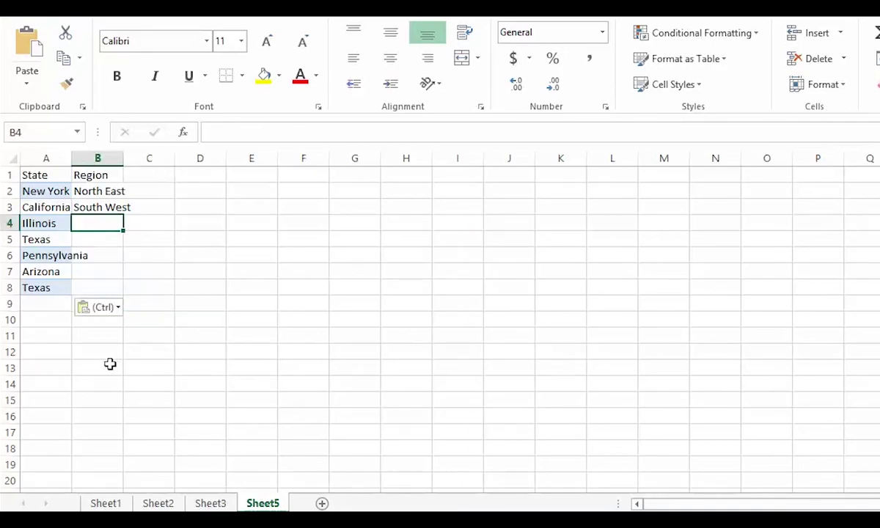